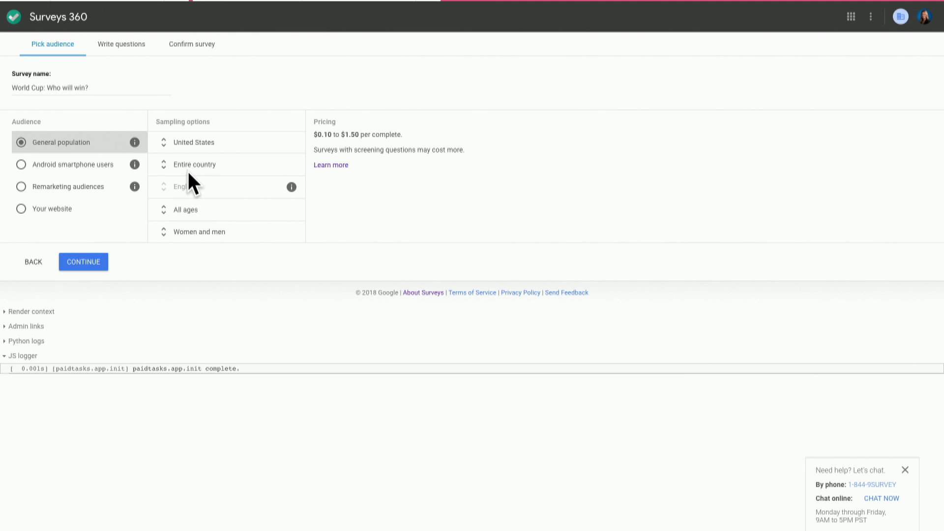
# Keep the General population audience, continue to the question stage and add a Multiple answers question.
pyautogui.click(94, 87)
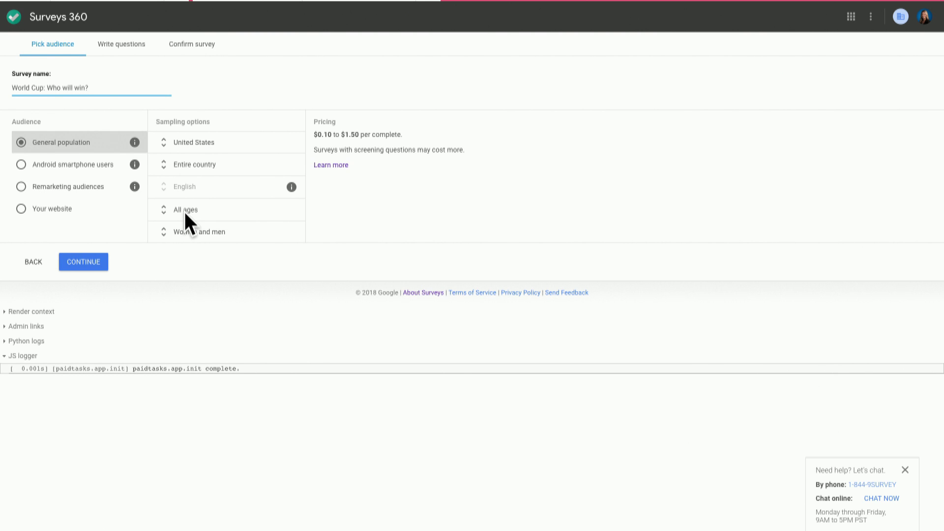
pyautogui.click(80, 261)
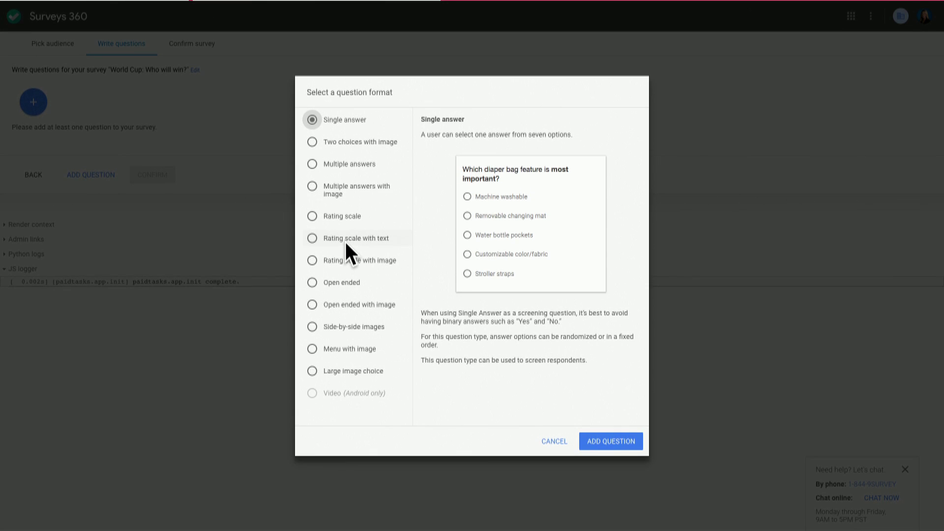
pyautogui.click(341, 166)
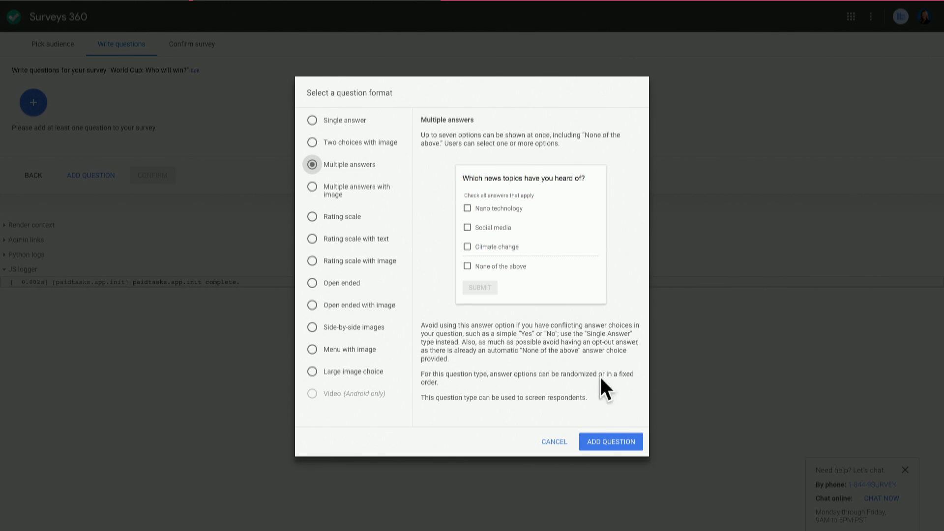
pyautogui.click(613, 441)
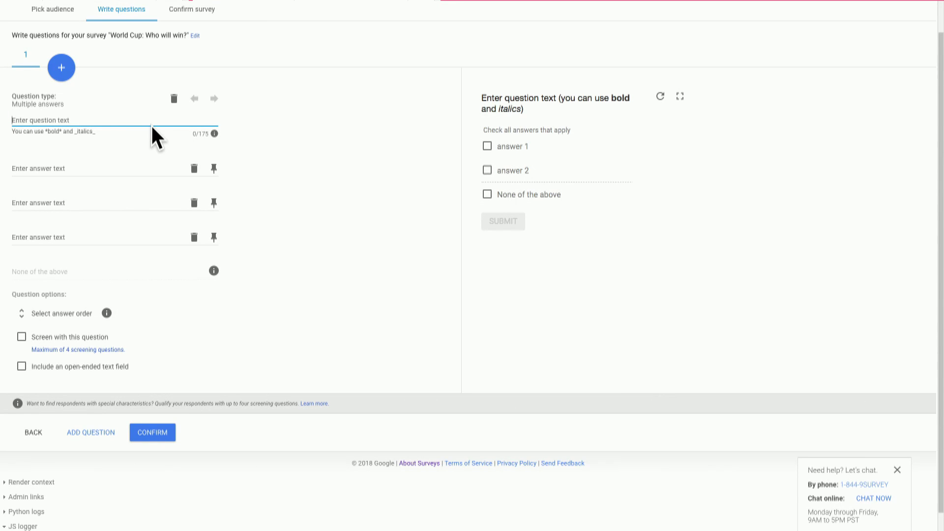
# Enter the first question's text as "Which of the following professional sports do you enjoy watching?".
pyautogui.write('W')
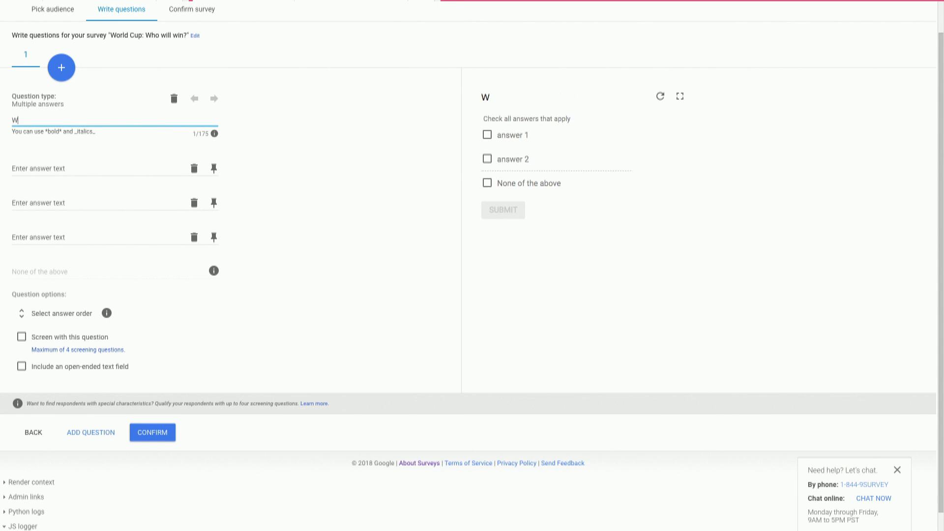
pyautogui.write('hich of the followi')
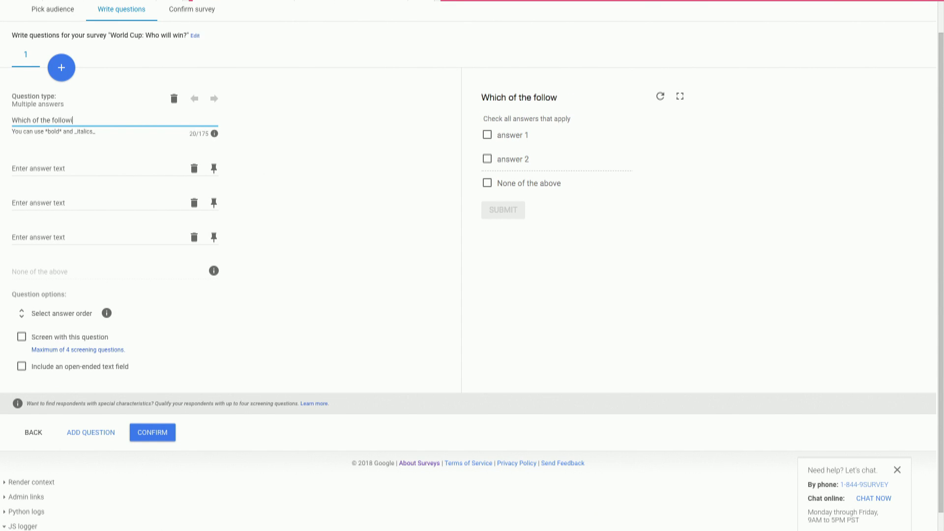
pyautogui.write('ng professional spor')
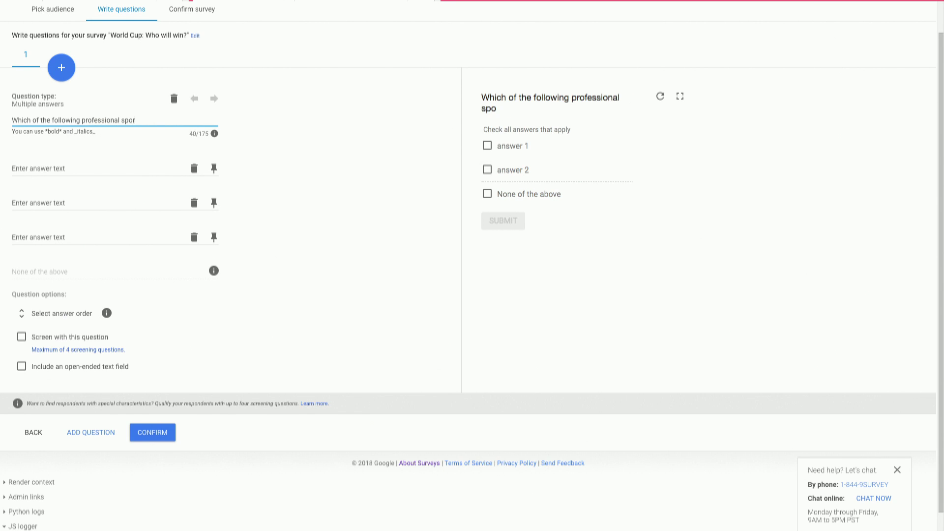
pyautogui.write('ts do you enjoy watching?')
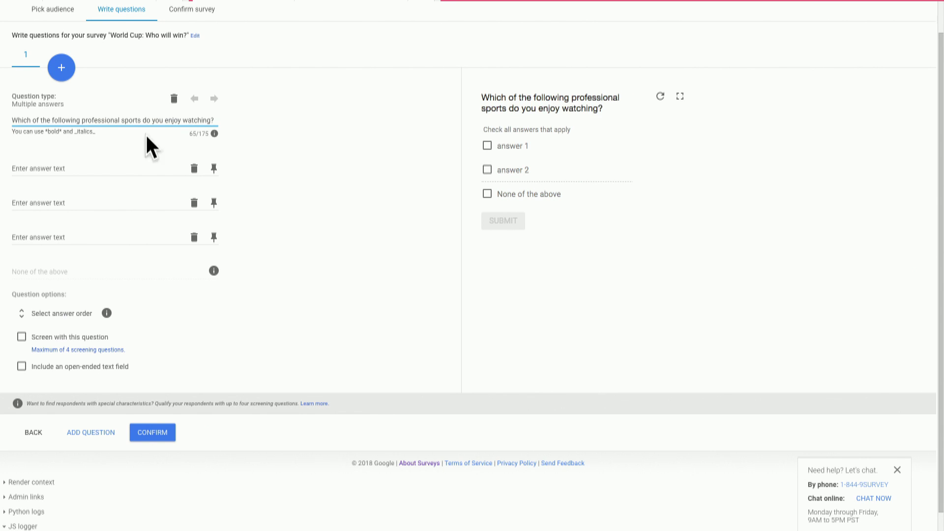
# Fill in the sports question's answers as Football, Soccer, Hockey and Tennis.
pyautogui.click(99, 171)
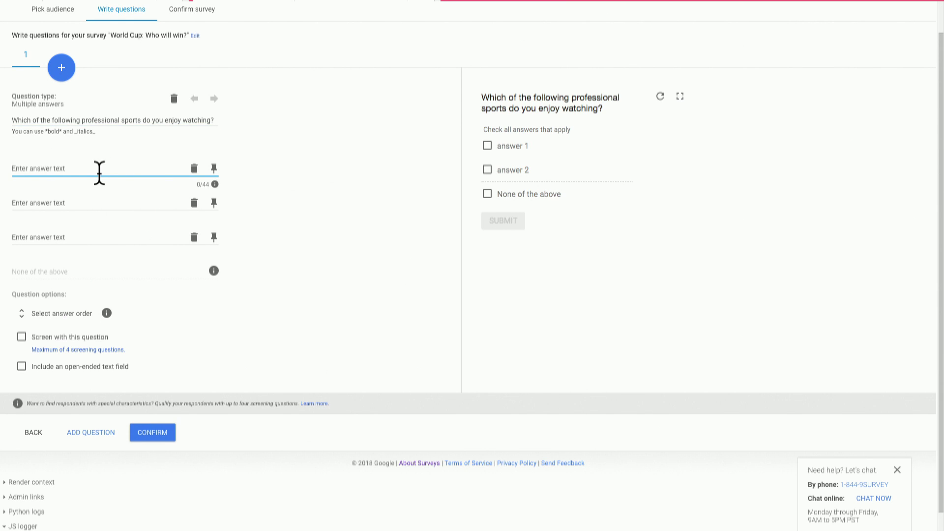
pyautogui.write('Football')
pyautogui.press('Tab')
pyautogui.write('Soccer')
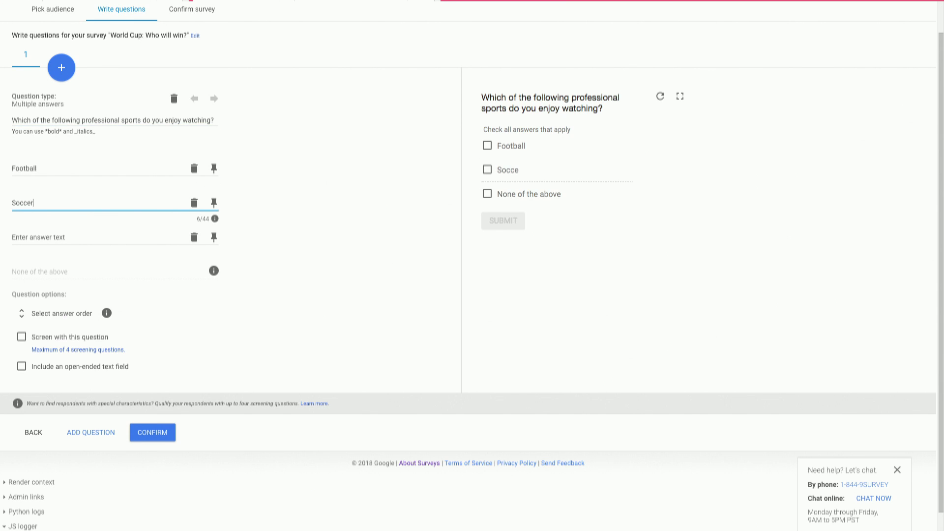
pyautogui.press('Tab')
pyautogui.write('Hockey')
pyautogui.press('Tab')
pyautogui.write('Tennis')
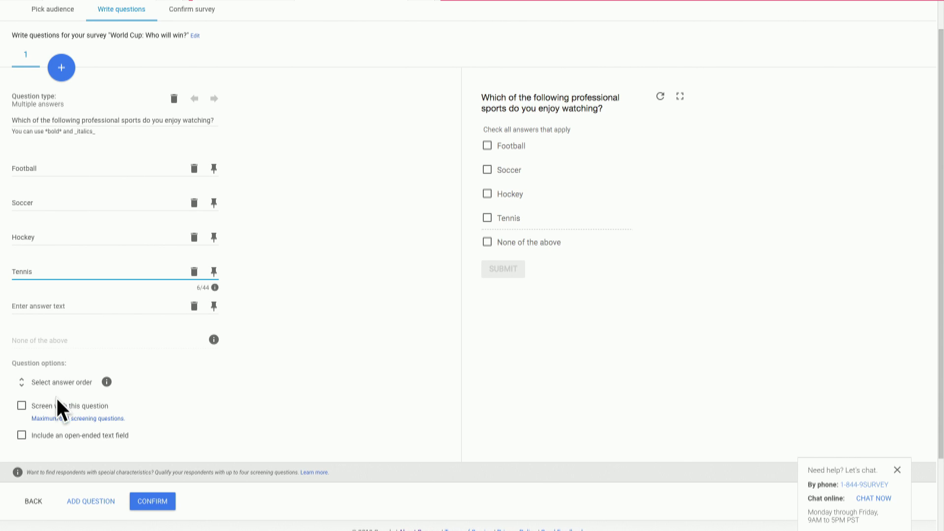
# Make the sports question a screening question that screens in Soccer, and set its answer order to randomized.
pyautogui.click(46, 405)
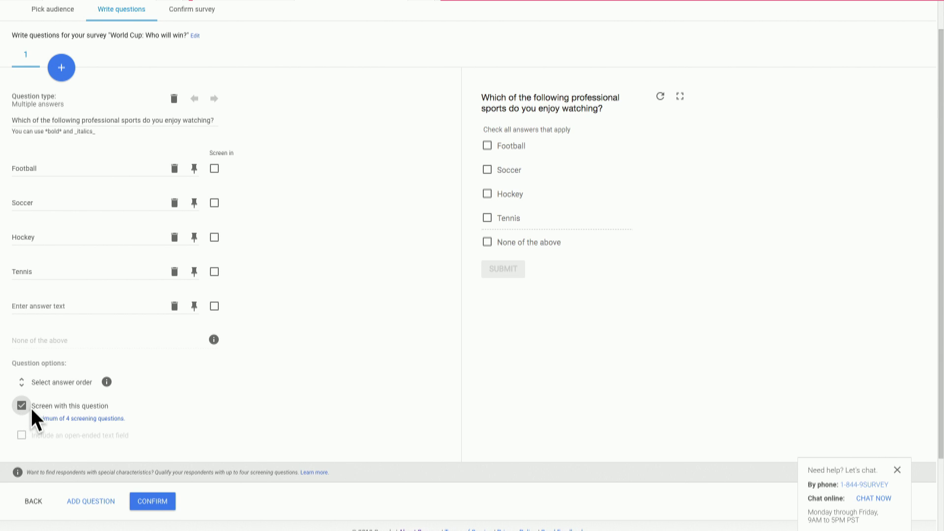
pyautogui.click(215, 202)
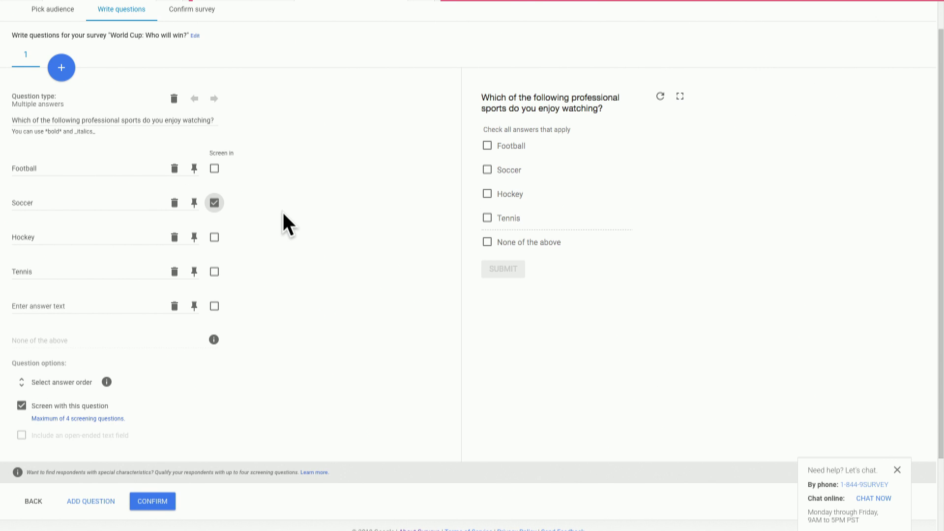
pyautogui.click(66, 381)
pyautogui.click(91, 390)
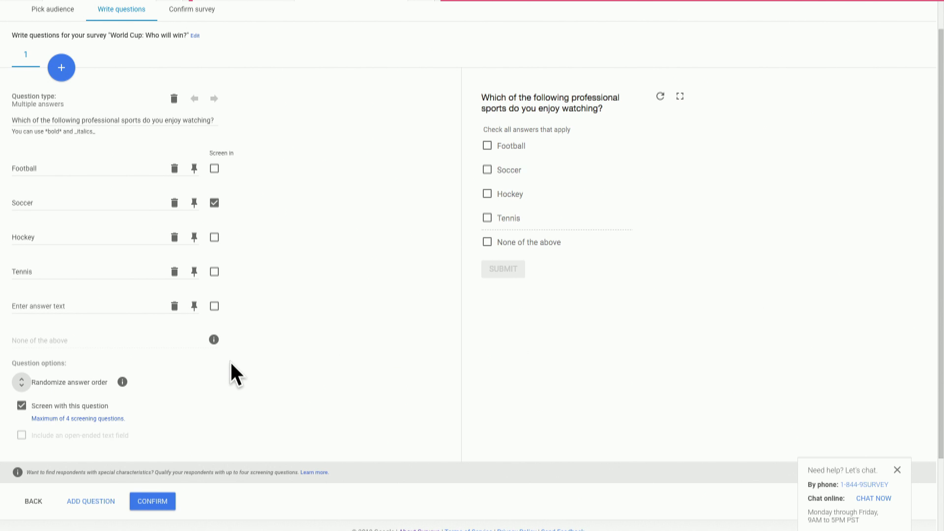
# Add a Single answer question reading "Which of the following teams do you think will win this year's World Cup?".
pyautogui.click(63, 68)
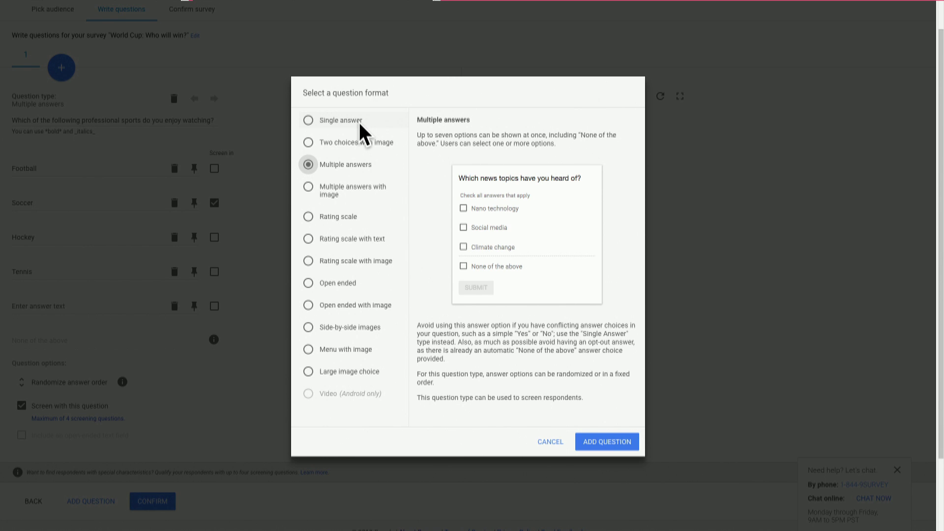
pyautogui.click(377, 124)
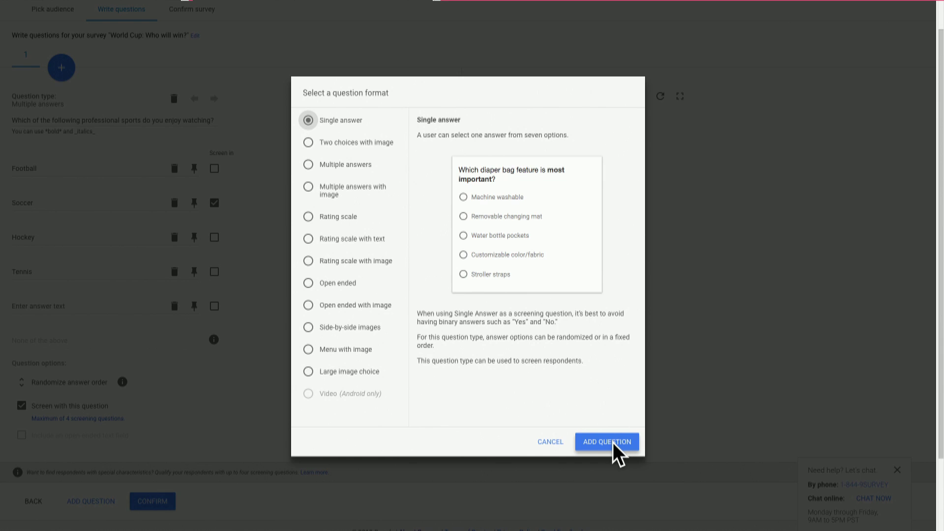
pyautogui.click(613, 444)
pyautogui.write('Whi')
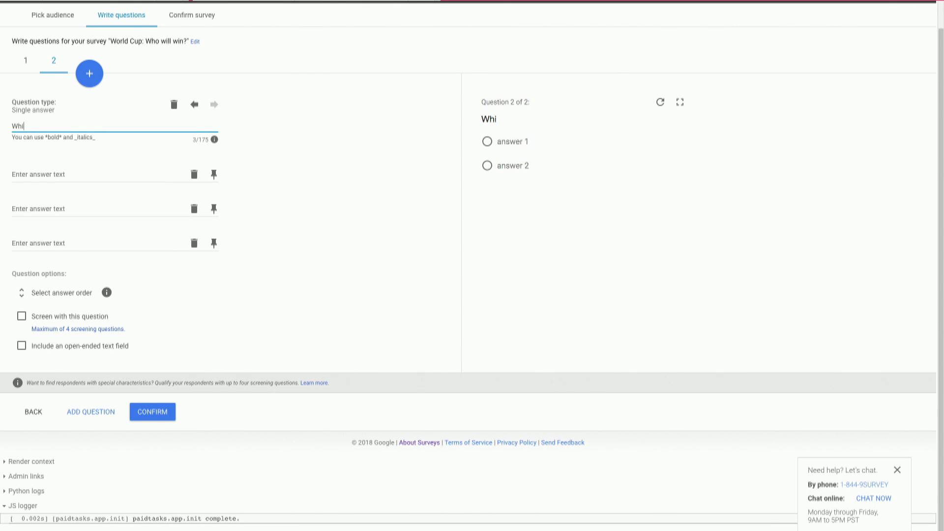
pyautogui.write('ch of the following t')
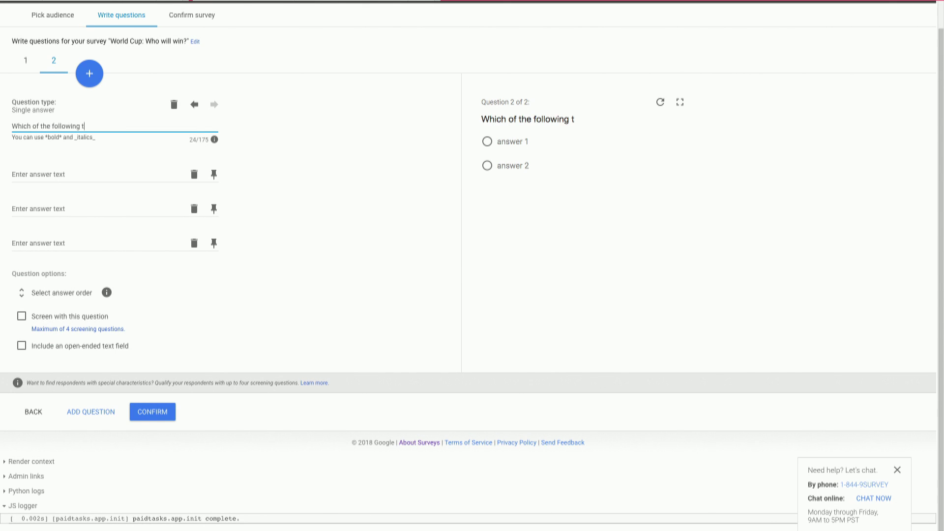
pyautogui.write('eams do you think wi')
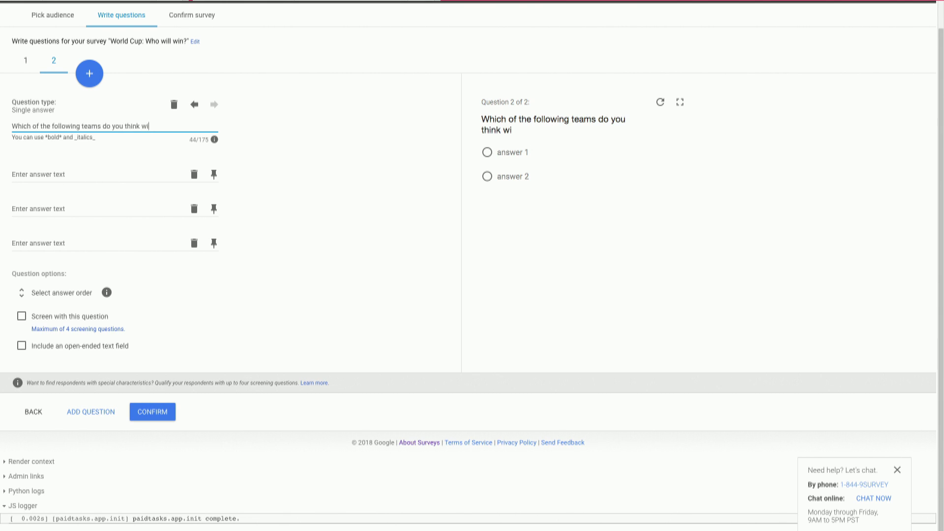
pyautogui.write("ll win this year's World Cup?")
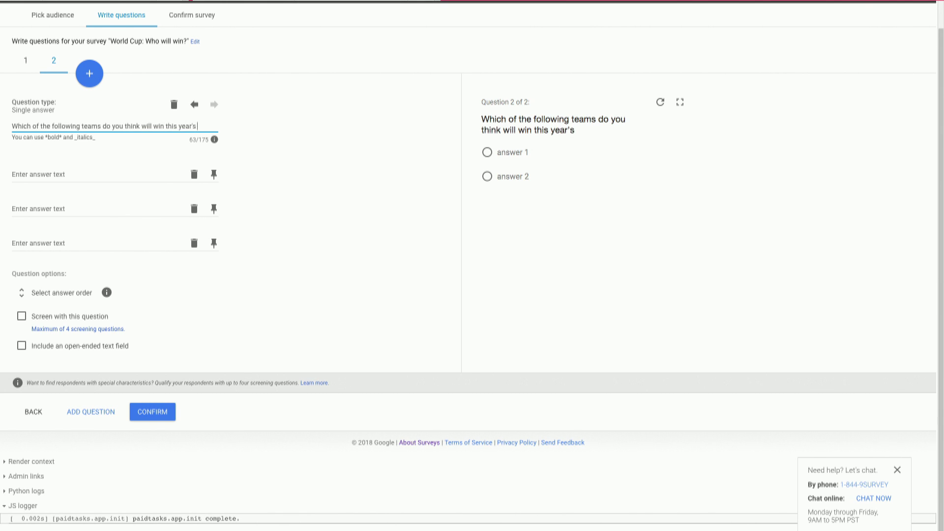
# Enter Germany, Belgium and Argentina as the first three answers of the World Cup question.
pyautogui.press('Tab')
pyautogui.write('Germany')
pyautogui.press('Tab')
pyautogui.write('Belgium')
pyautogui.press('Tab')
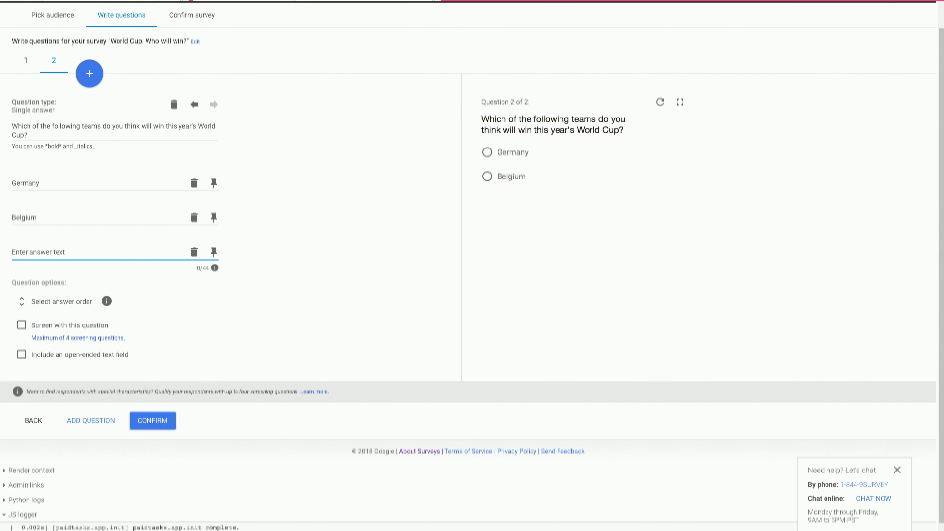
pyautogui.write('Argentina')
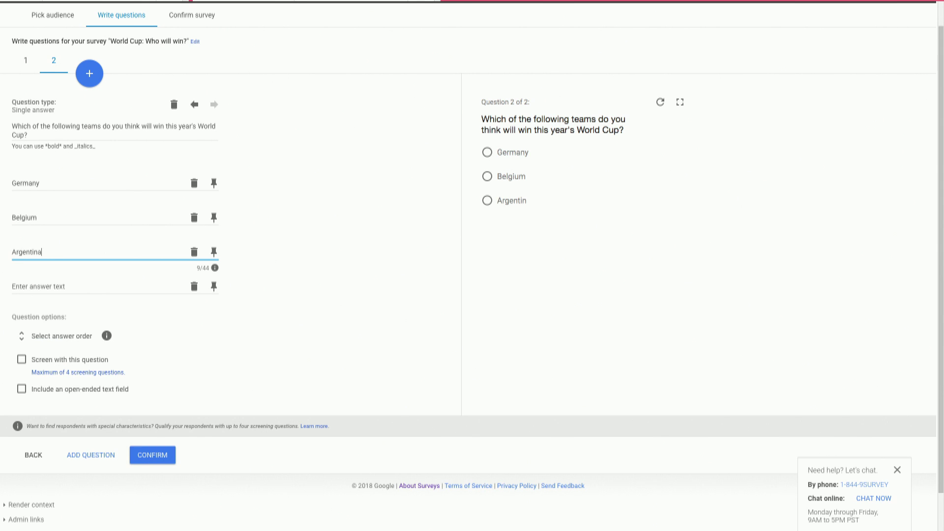
# Add Brazil and Other as the fourth and fifth answers of the World Cup question.
pyautogui.press('Tab')
pyautogui.write('bra')
pyautogui.press('BackSpace')
pyautogui.press('BackSpace')
pyautogui.press('BackSpace')
pyautogui.write('Brazil')
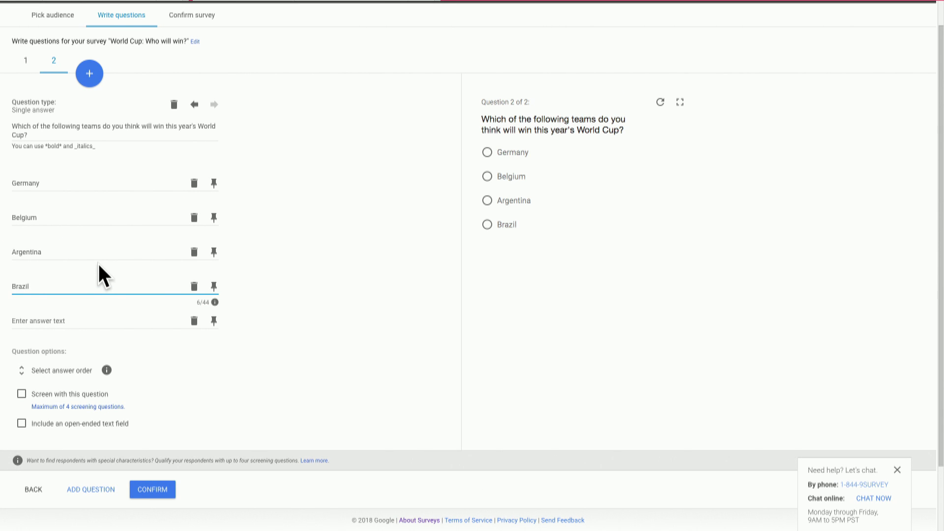
pyautogui.scroll(-1, 99, 266)
pyautogui.click(96, 295)
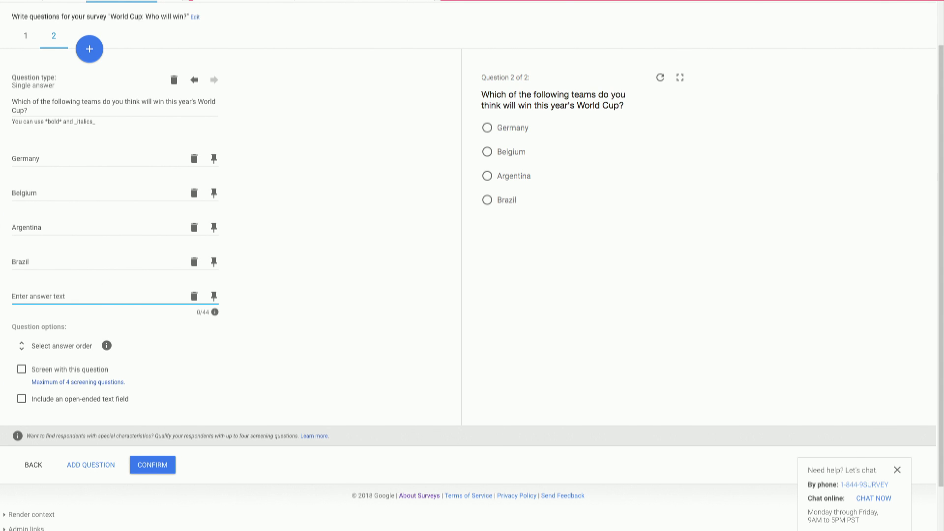
pyautogui.write('Other')
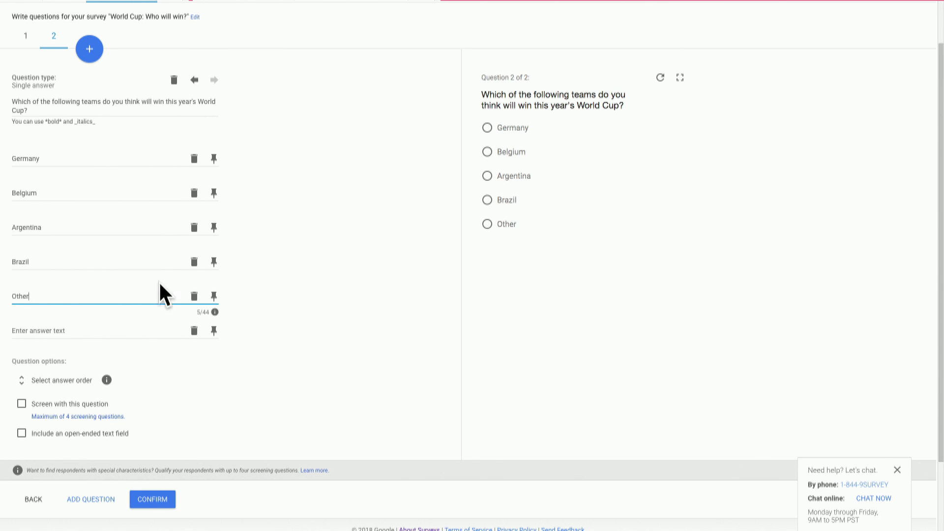
# Pin the Other answer in place in the World Cup question.
pyautogui.moveTo(30, 295); pyautogui.dragTo(7, 295)
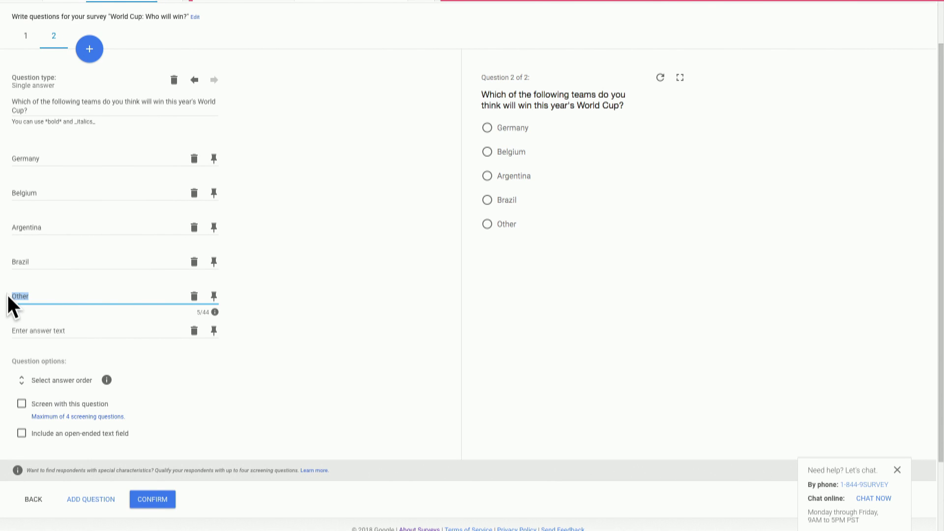
pyautogui.click(42, 301)
pyautogui.click(213, 293)
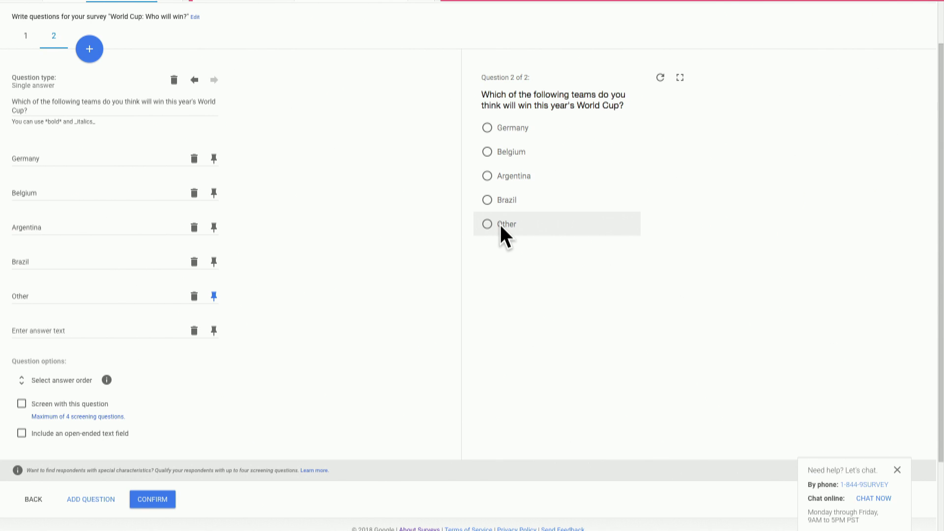
# Set the World Cup question's answer order to randomized and proceed to the survey confirmation.
pyautogui.click(63, 381)
pyautogui.click(63, 389)
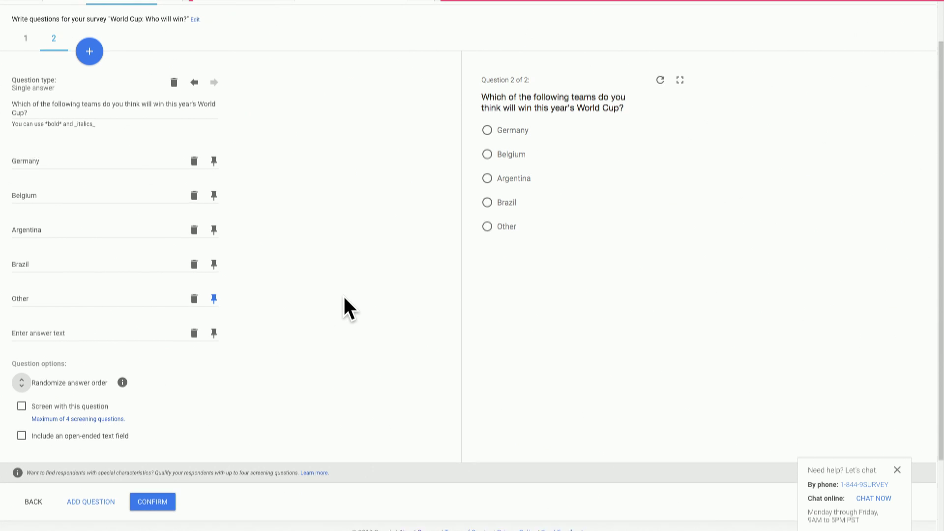
pyautogui.scroll(1, 344, 297)
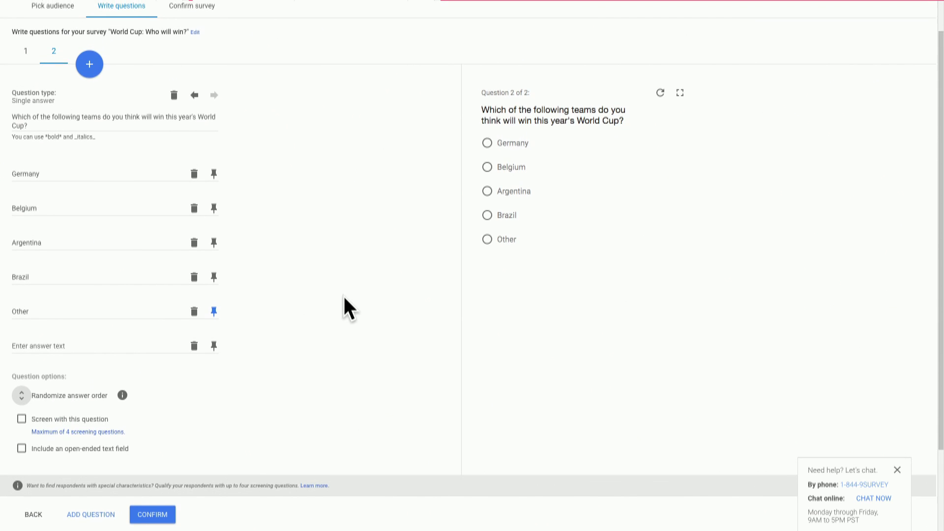
pyautogui.click(166, 522)
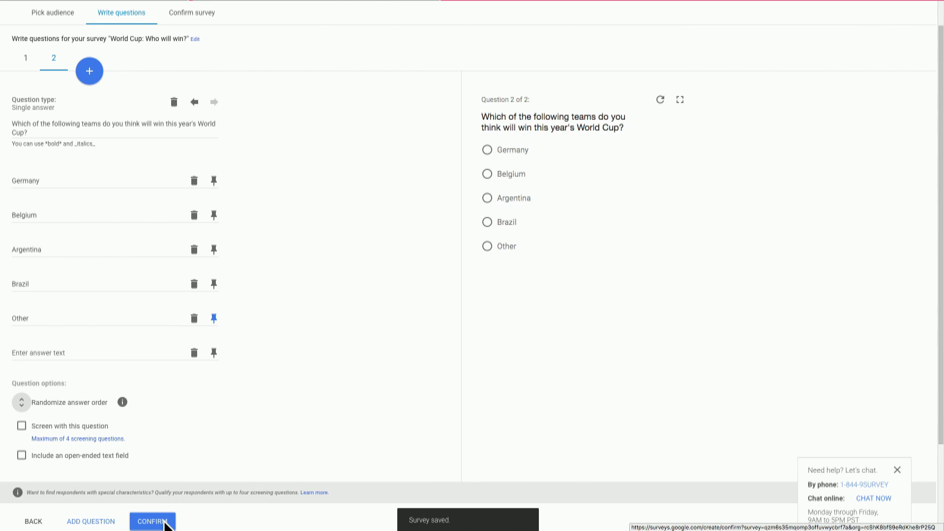